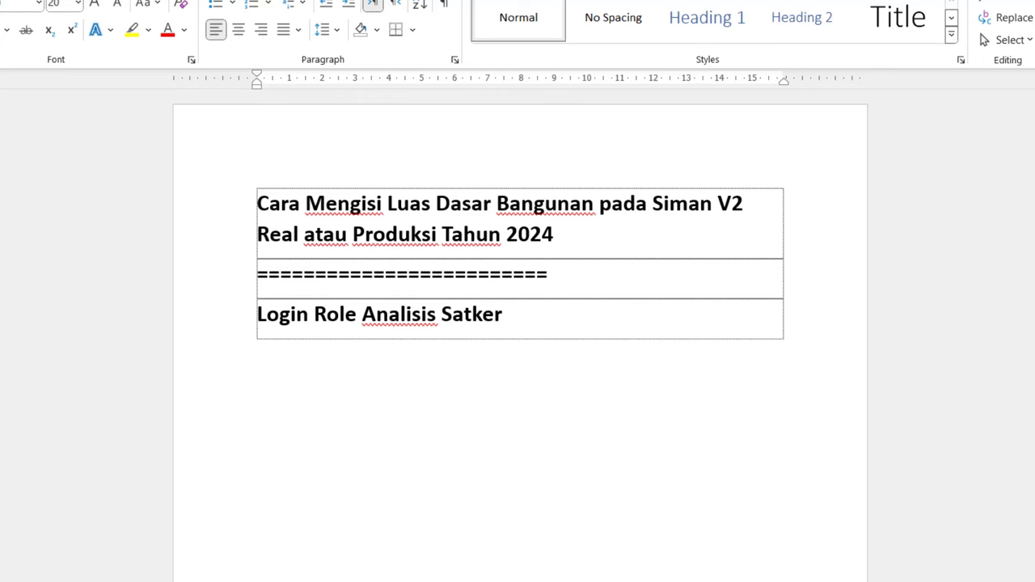
Switch to SIMAN V2 in the browser and open the active asset list, Daftar Aset Aktif.
click(406, 570)
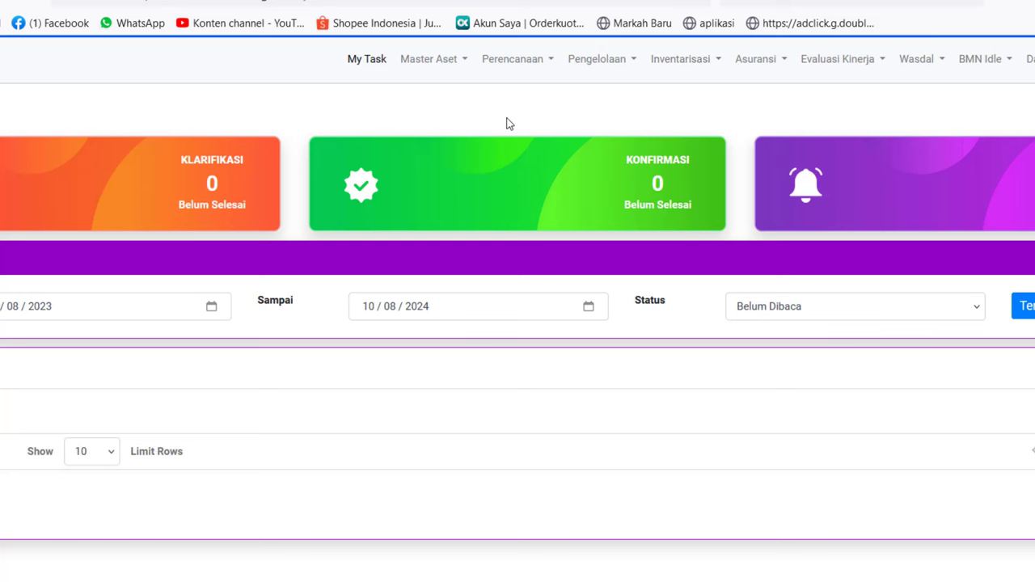
mouse_move(427, 69)
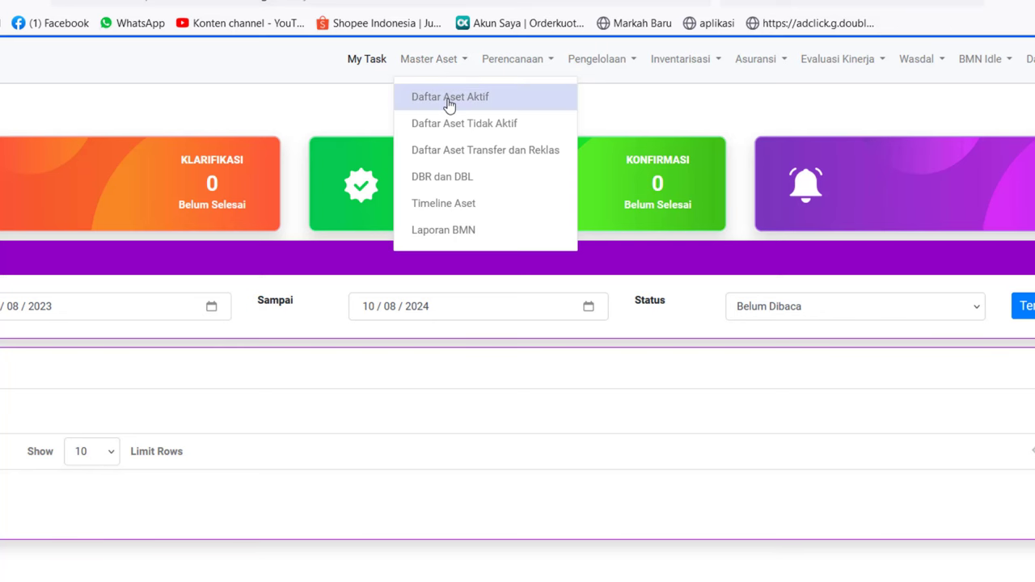
click(450, 99)
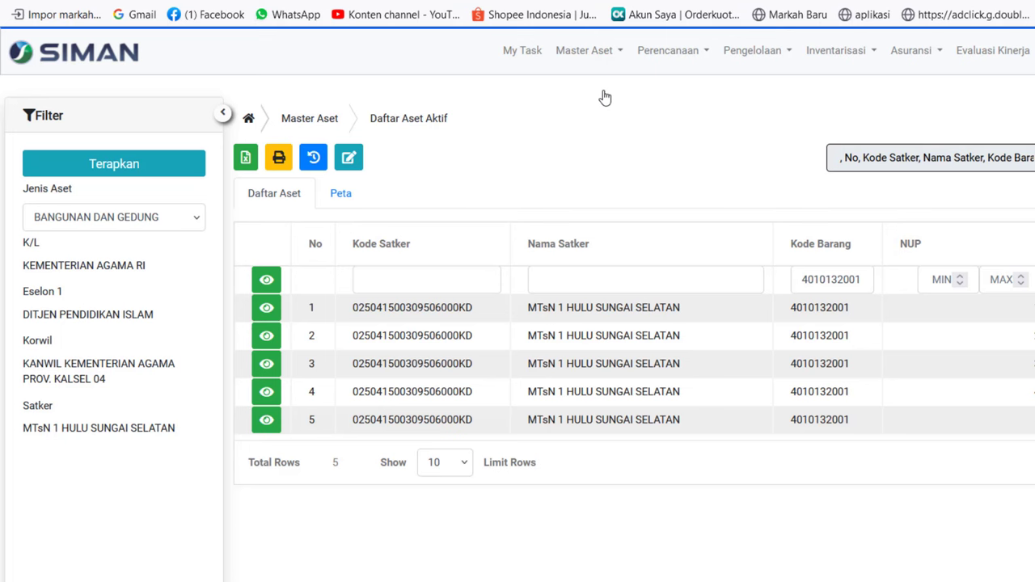
Filter the active asset list by the asset type BANGUNAN DAN GEDUNG and apply it.
click(154, 220)
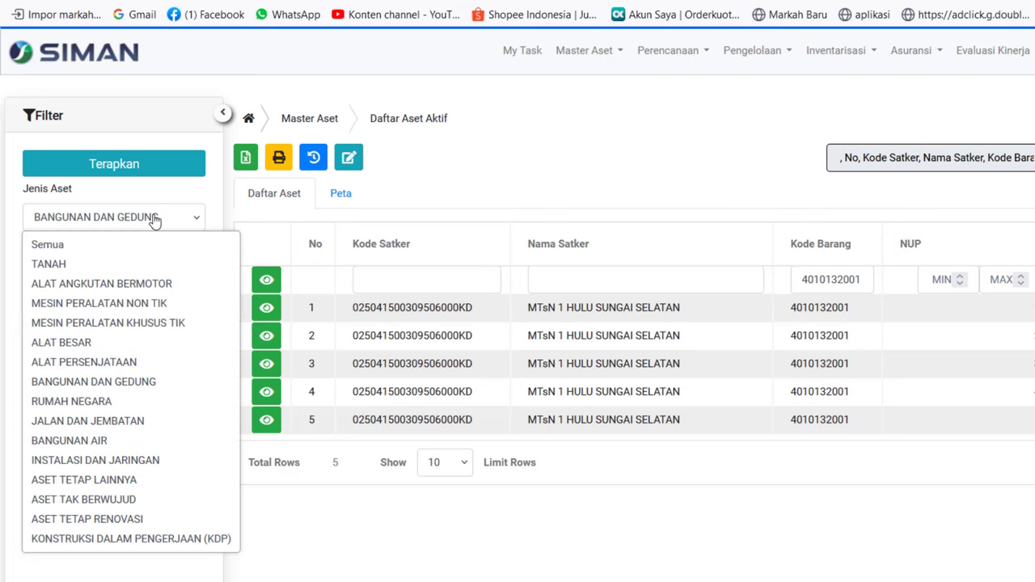
click(117, 388)
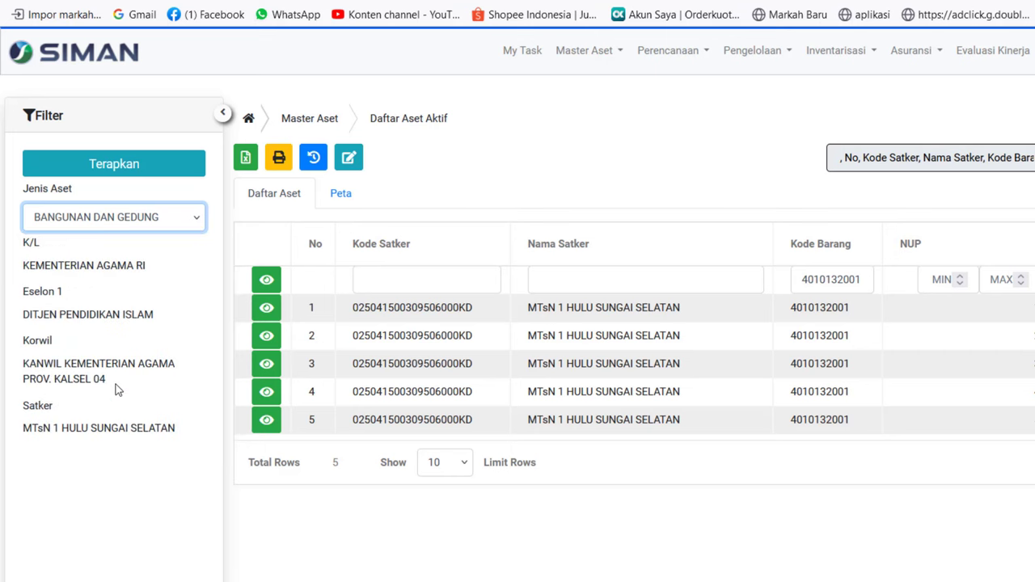
click(96, 172)
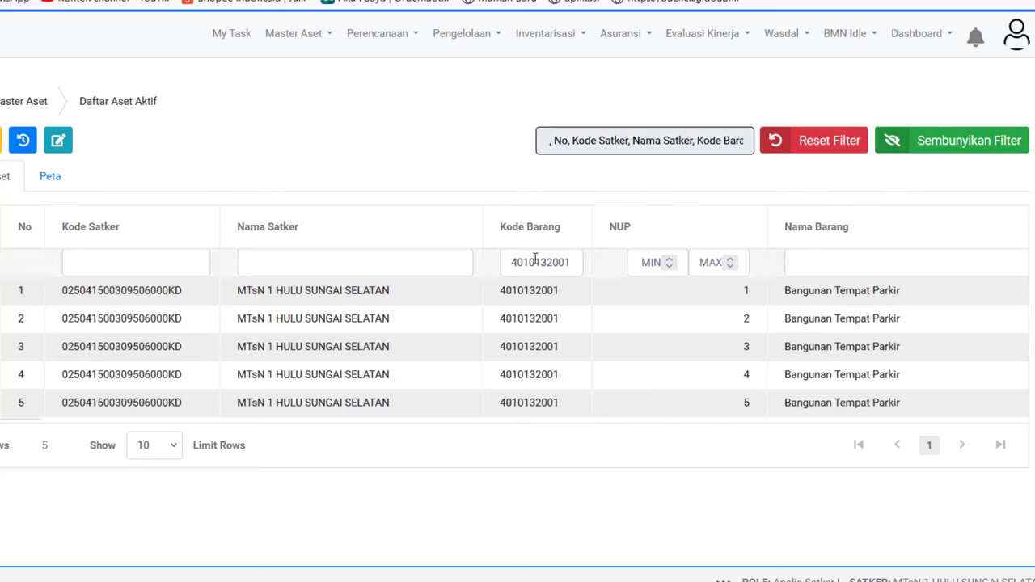
Copy and clear the item code in the Kode Barang filter, and hide and redisplay the column filter row.
click(510, 262)
key(ctrl+a)
key(ctrl+c)
key(BackSpace)
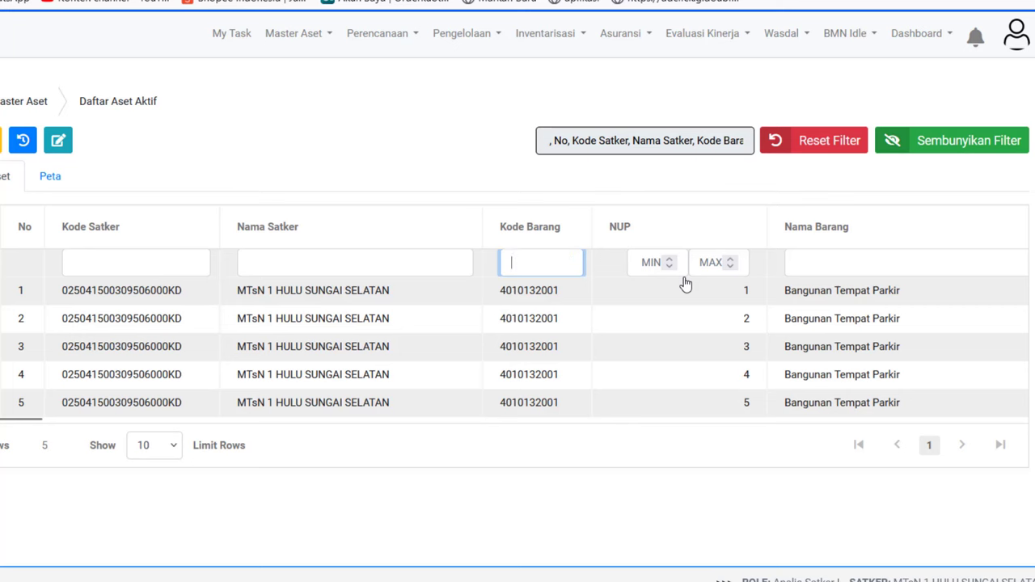
click(706, 495)
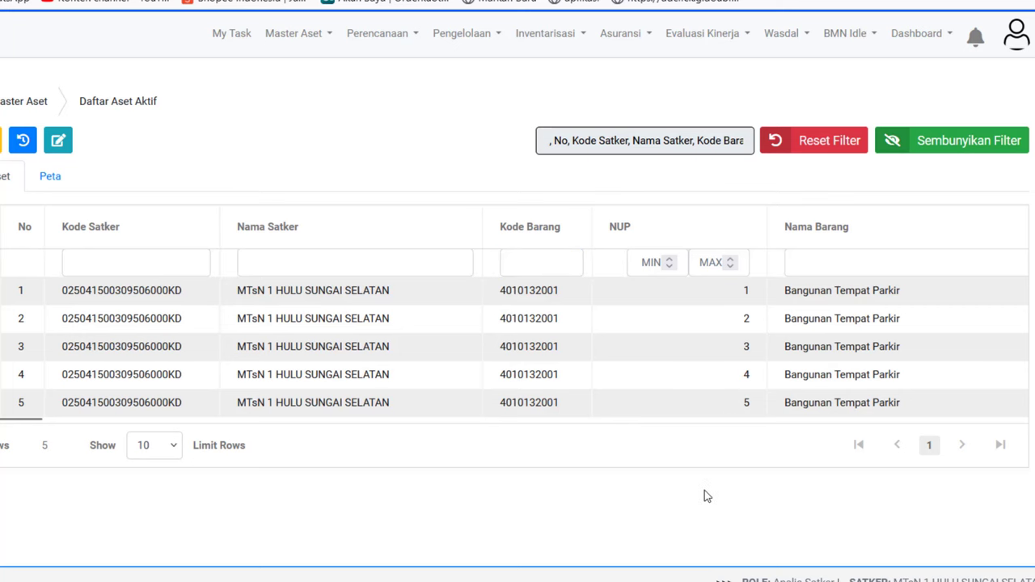
click(939, 143)
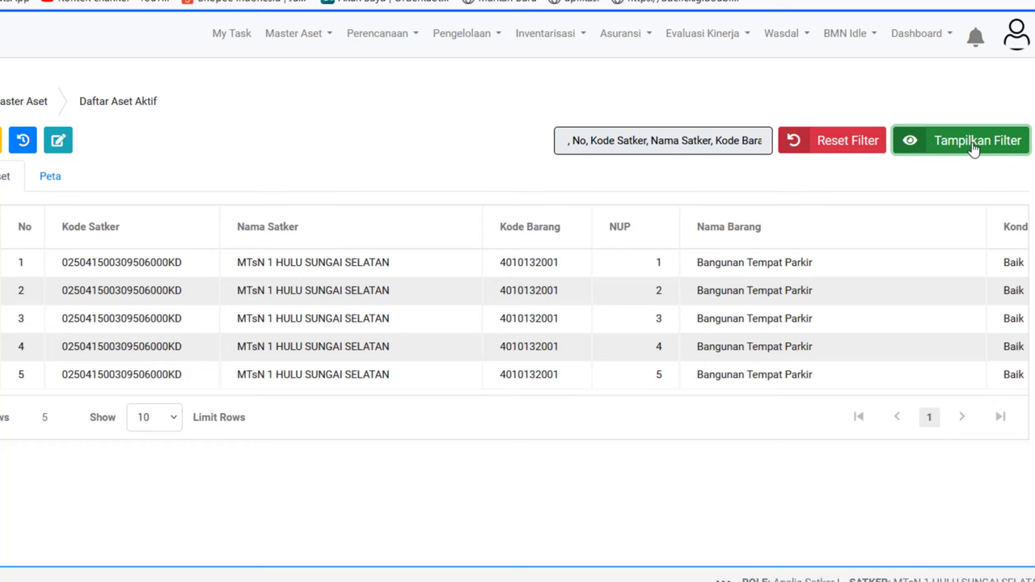
click(974, 145)
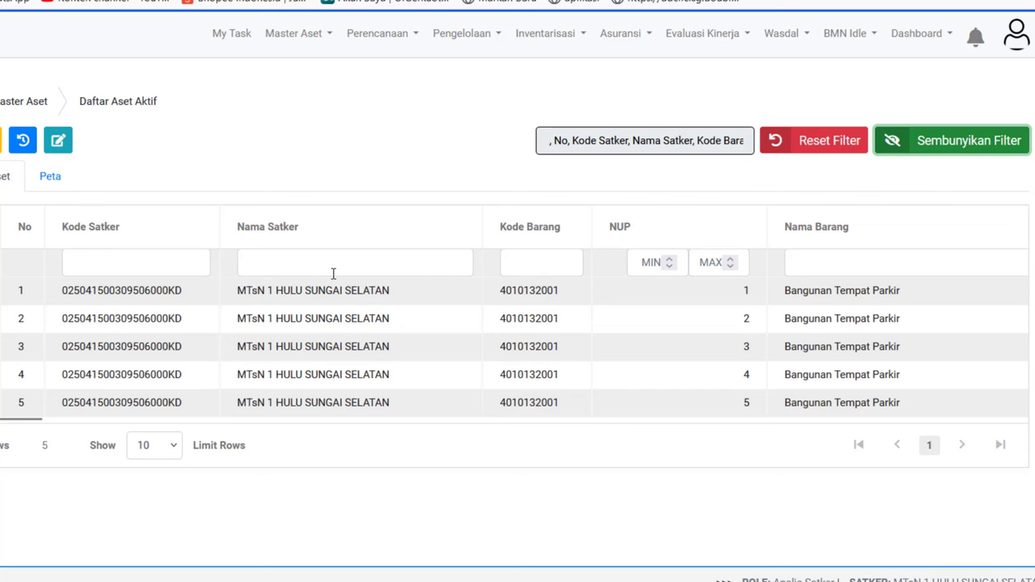
click(384, 271)
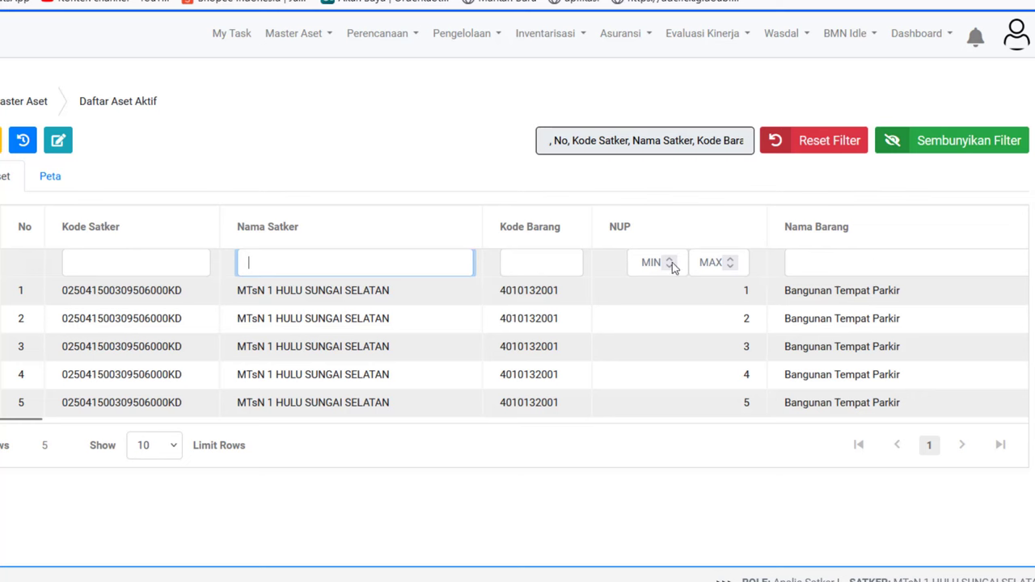
click(556, 263)
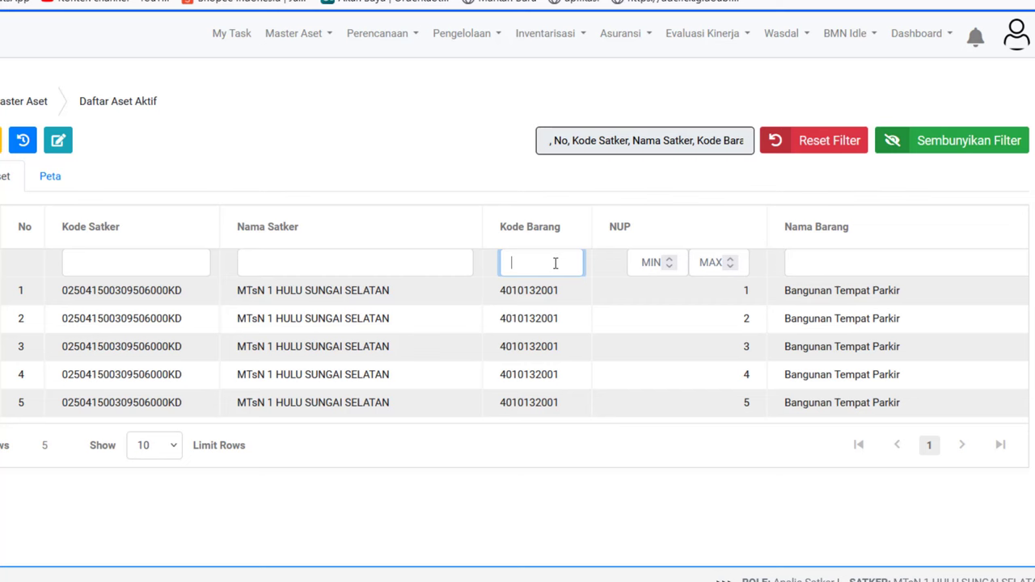
key(ctrl+v)
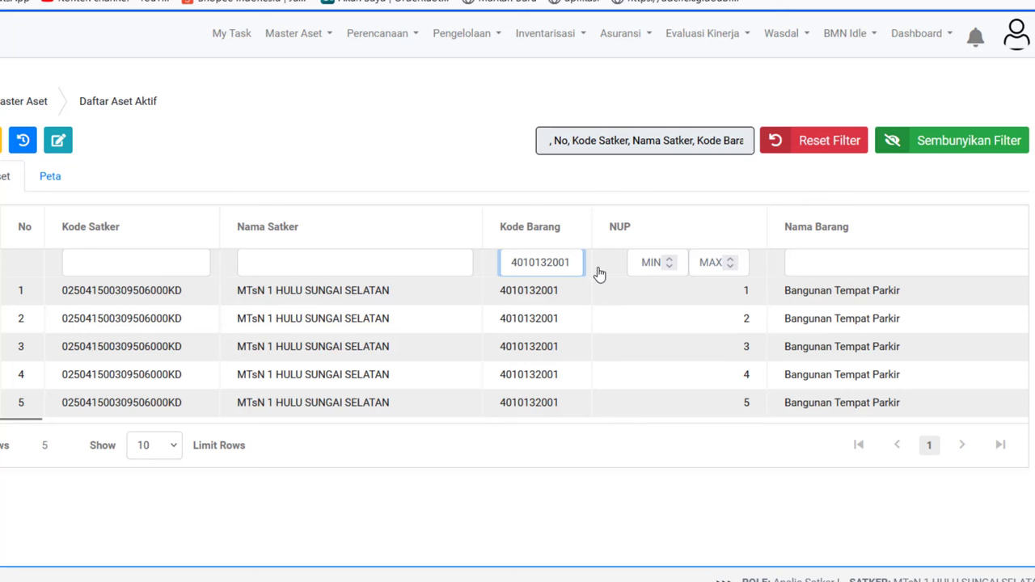
key(Return)
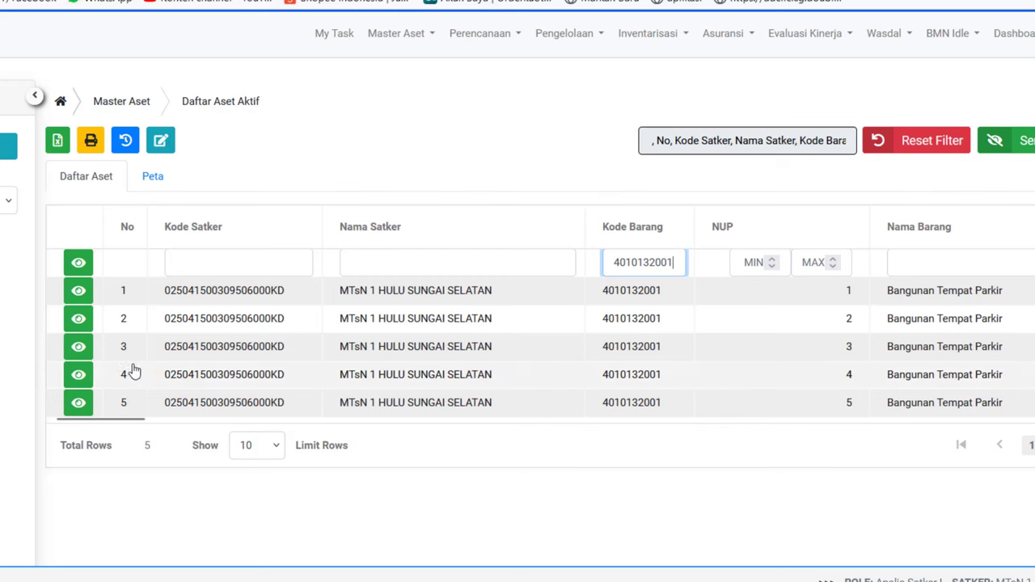
Open the details of the Bangunan Tempat Parkir asset with NUP 3, check which building area fields are editable, and cancel editing.
click(79, 347)
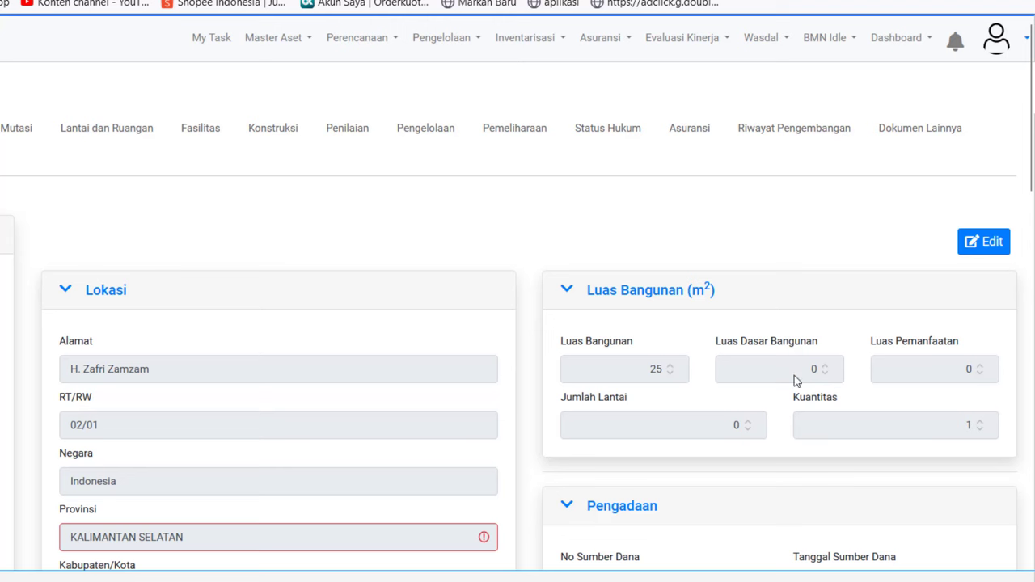
click(991, 243)
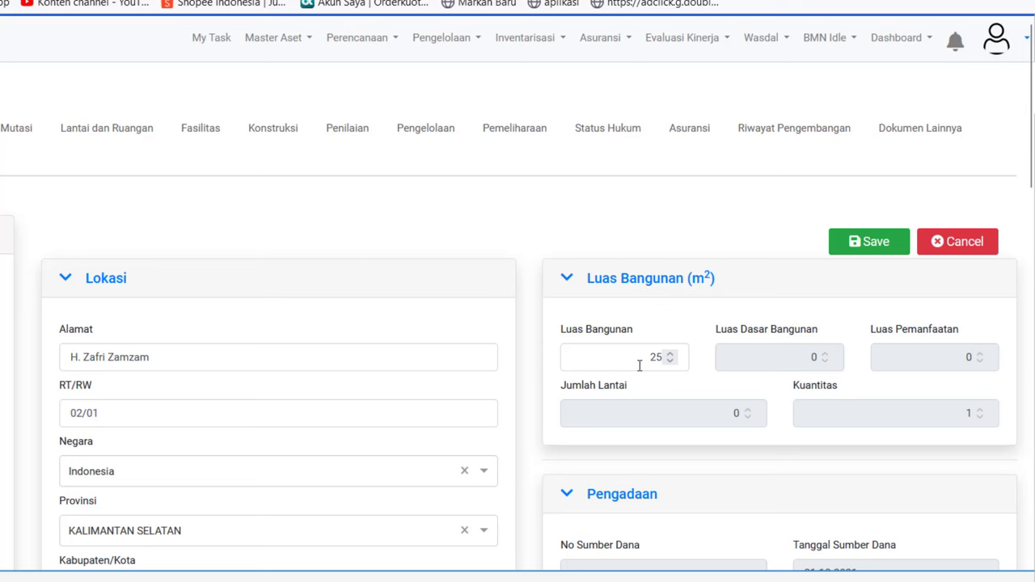
click(959, 247)
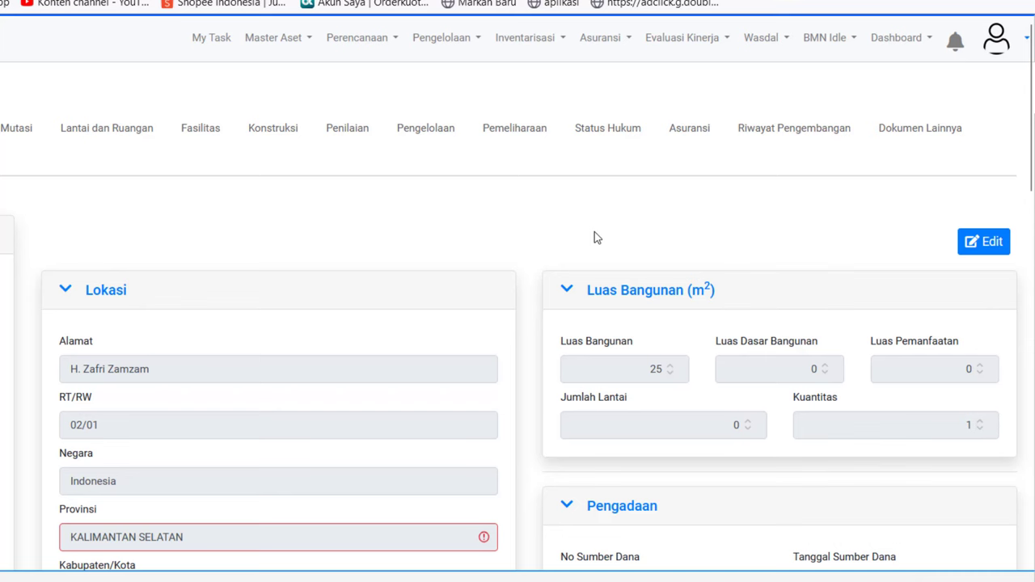
Try to add floor 1 with an area of 20 as Lantai Dasar under the building's Lantai dan Ruangan, and close the form.
click(81, 135)
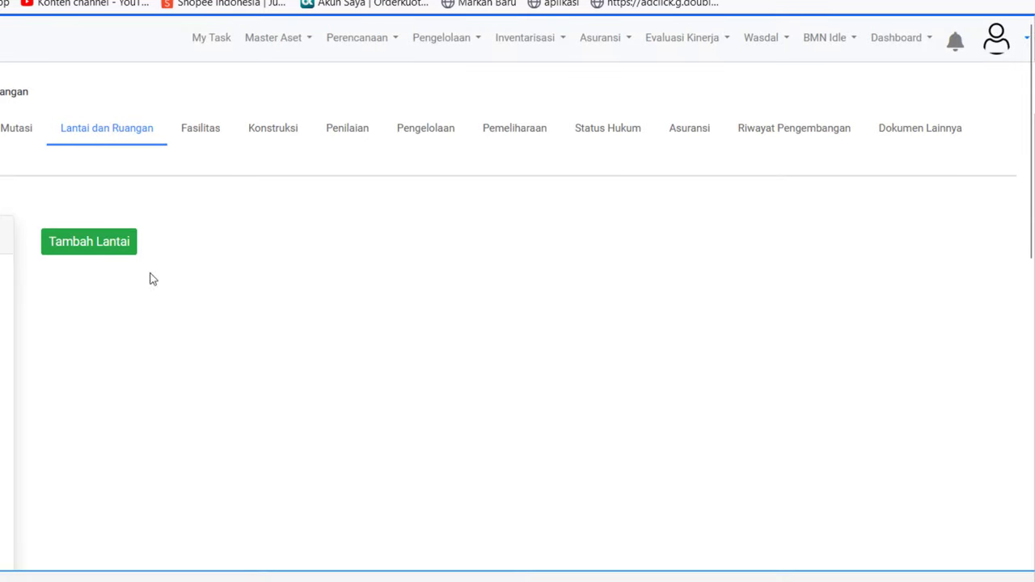
click(74, 242)
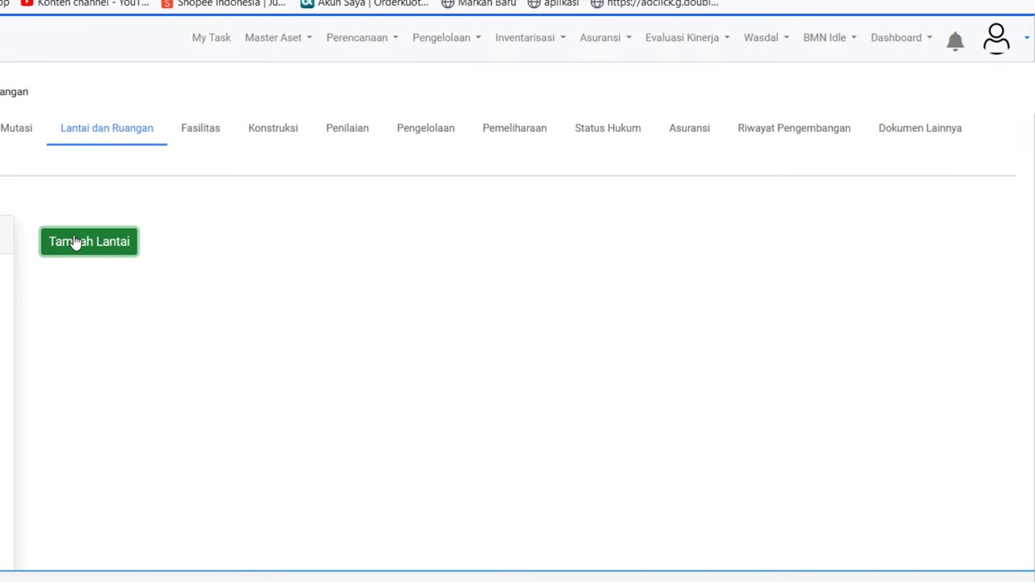
click(187, 134)
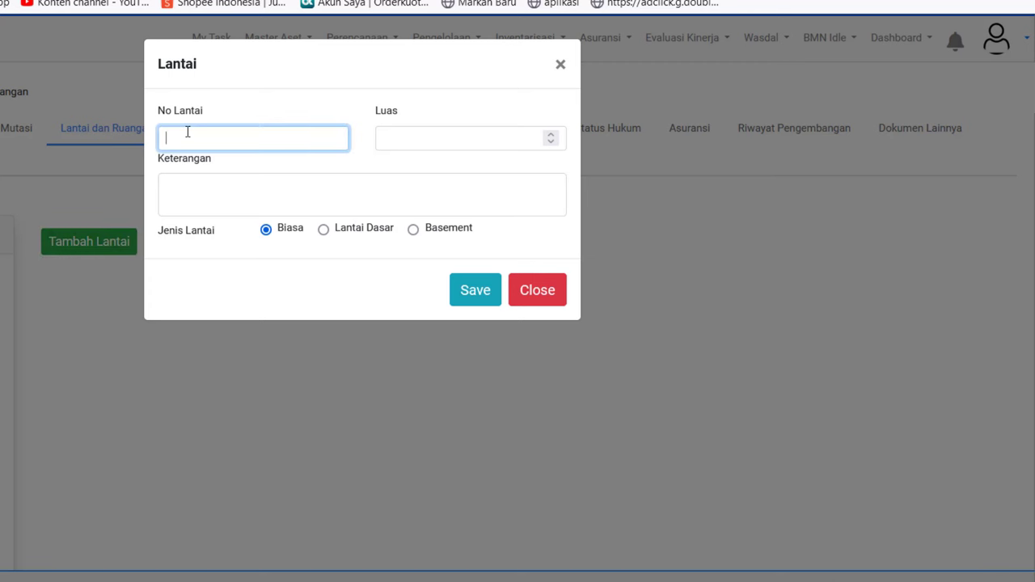
text(1)
click(453, 141)
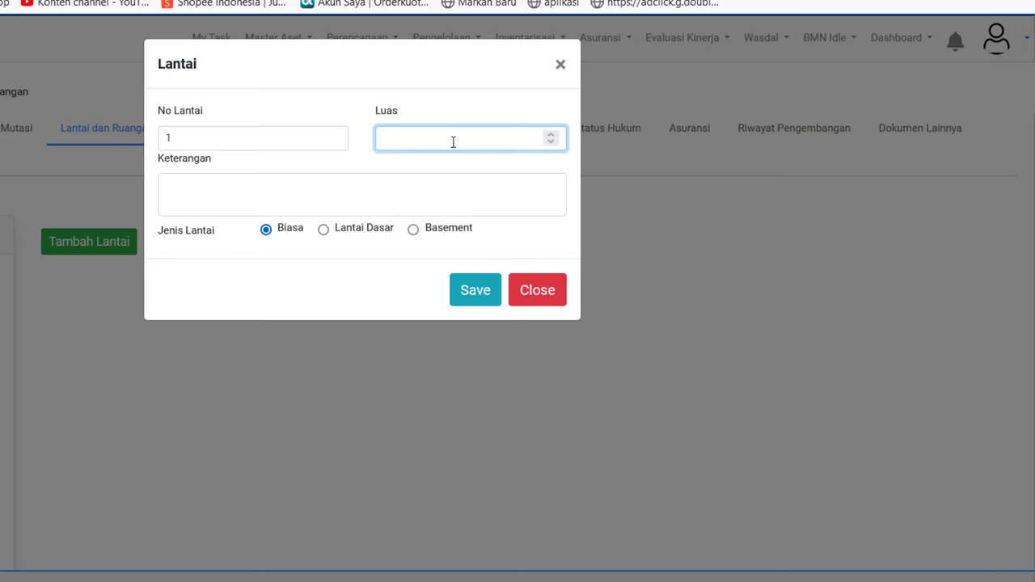
text(20)
click(287, 193)
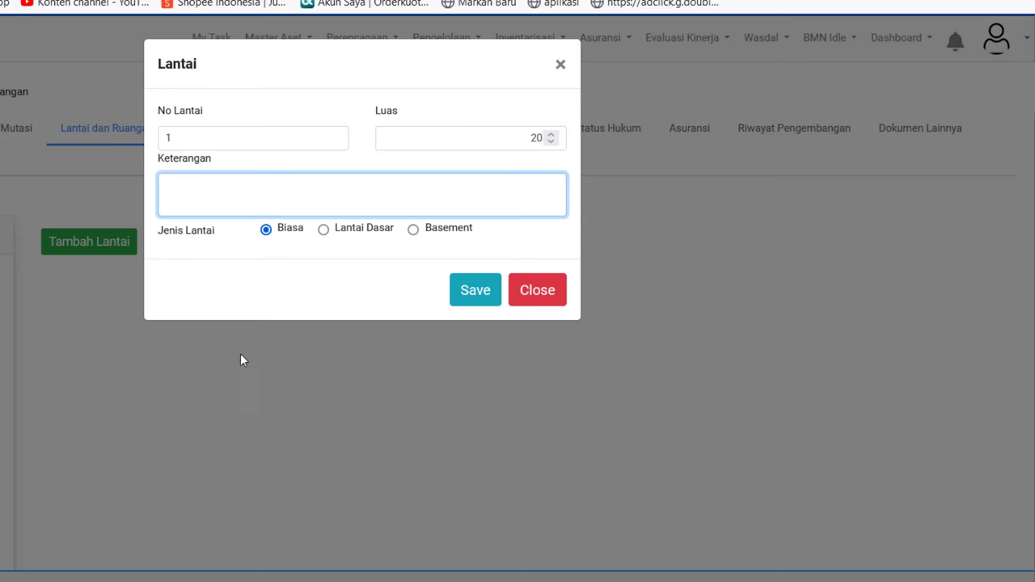
click(327, 233)
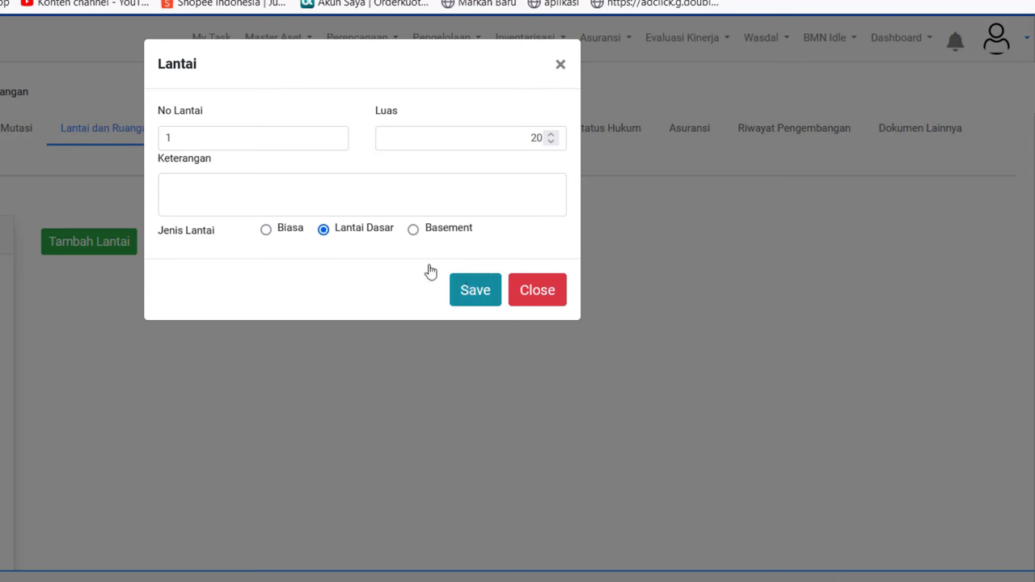
click(484, 293)
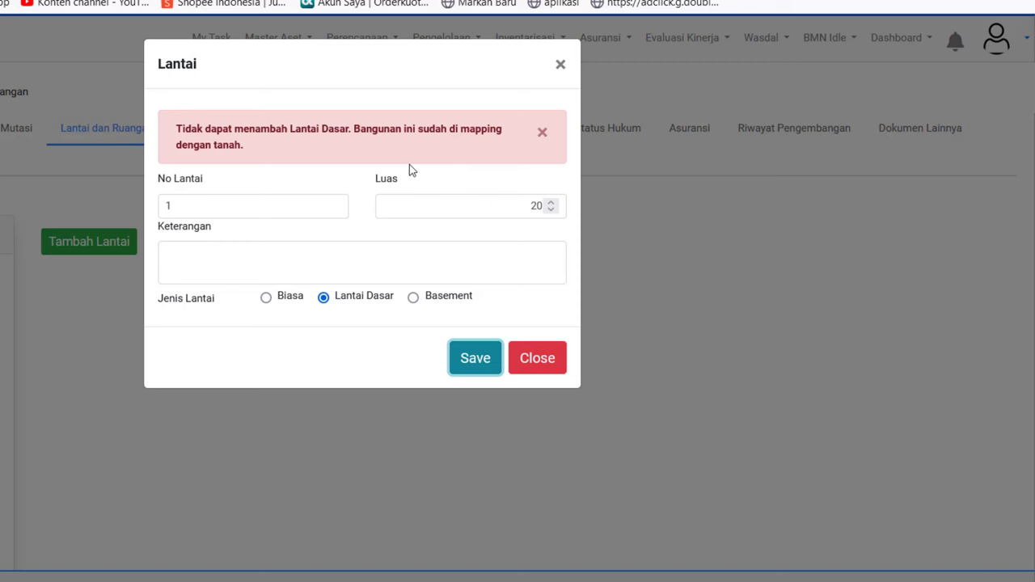
click(547, 135)
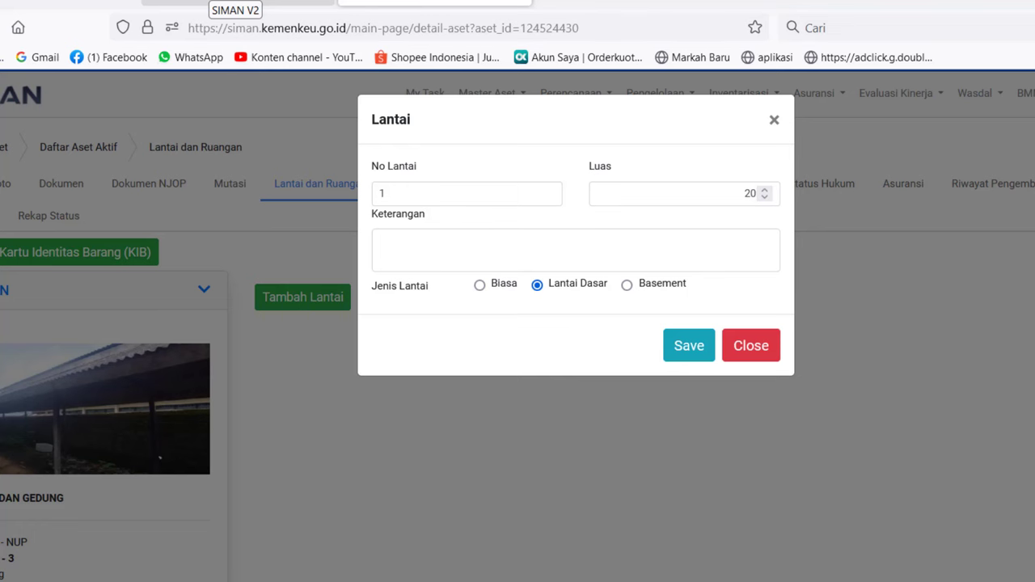
click(774, 122)
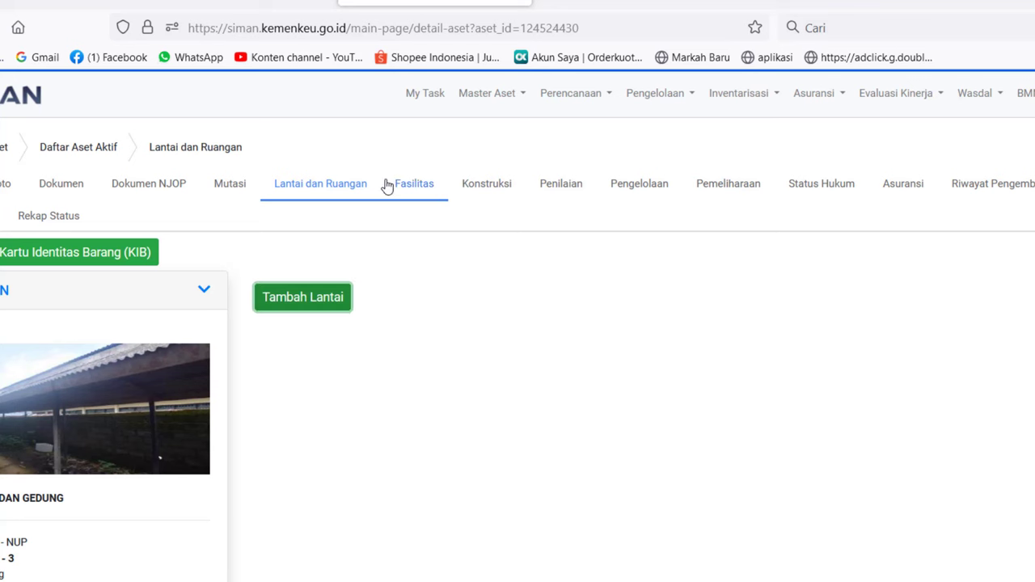
Return to Daftar Aset Aktif, list the assets of type TANAH and reset the column filters.
click(495, 95)
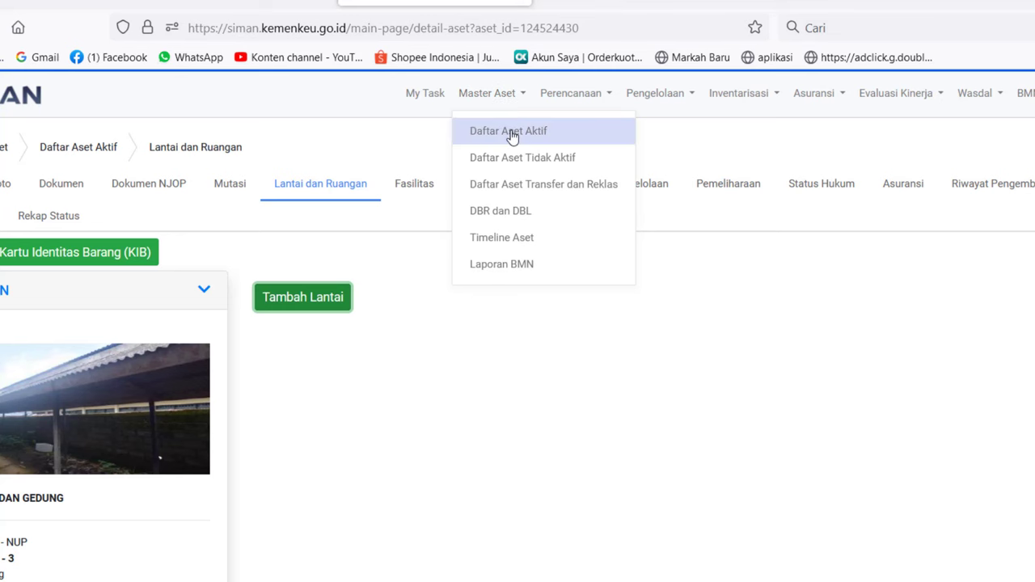
click(511, 133)
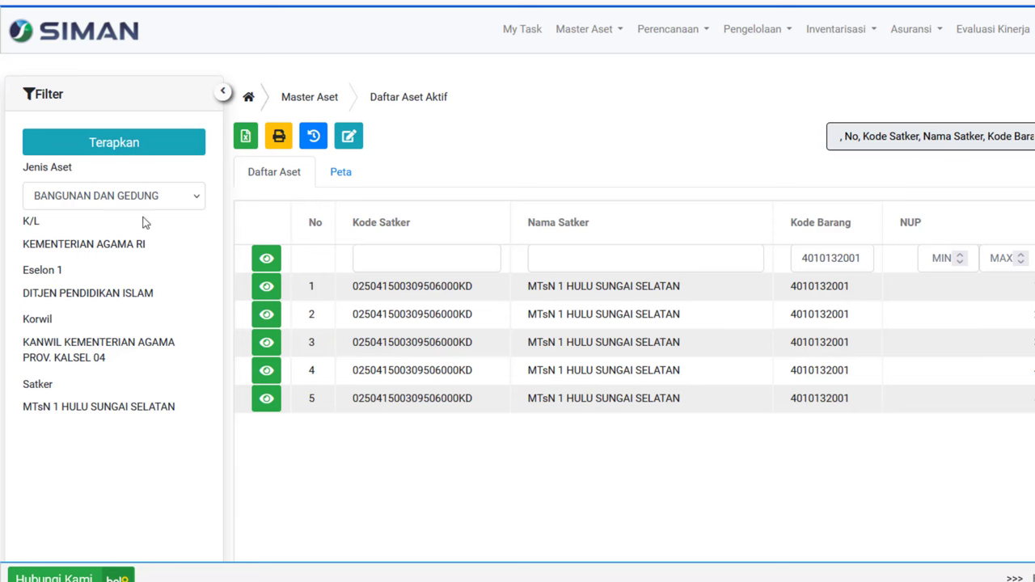
click(109, 198)
click(63, 242)
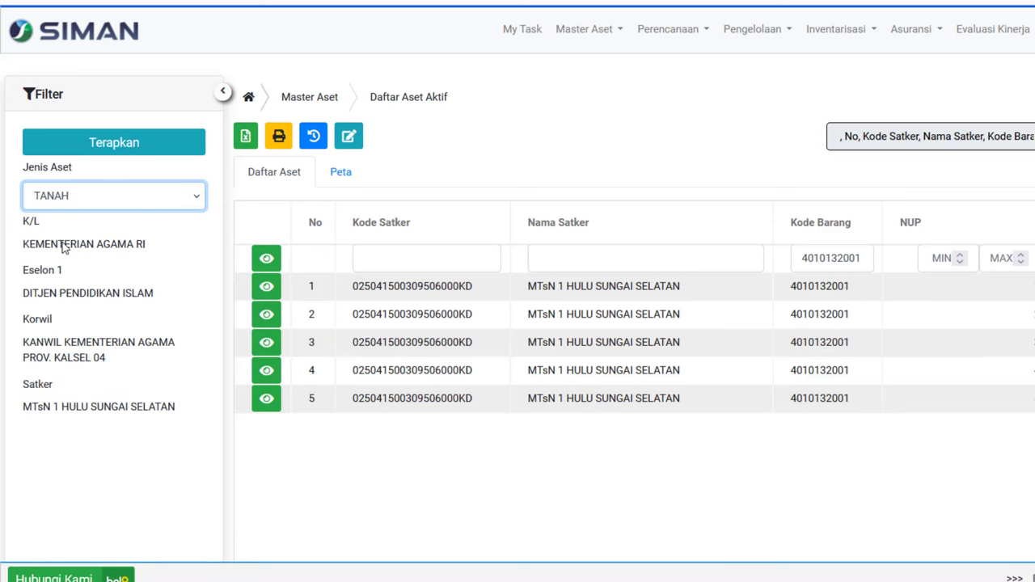
click(119, 150)
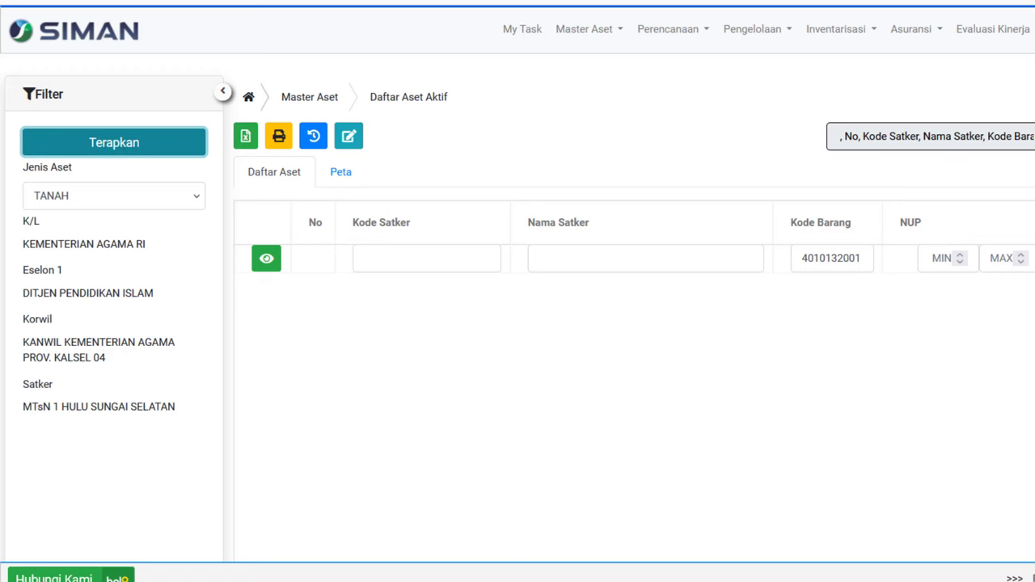
click(809, 144)
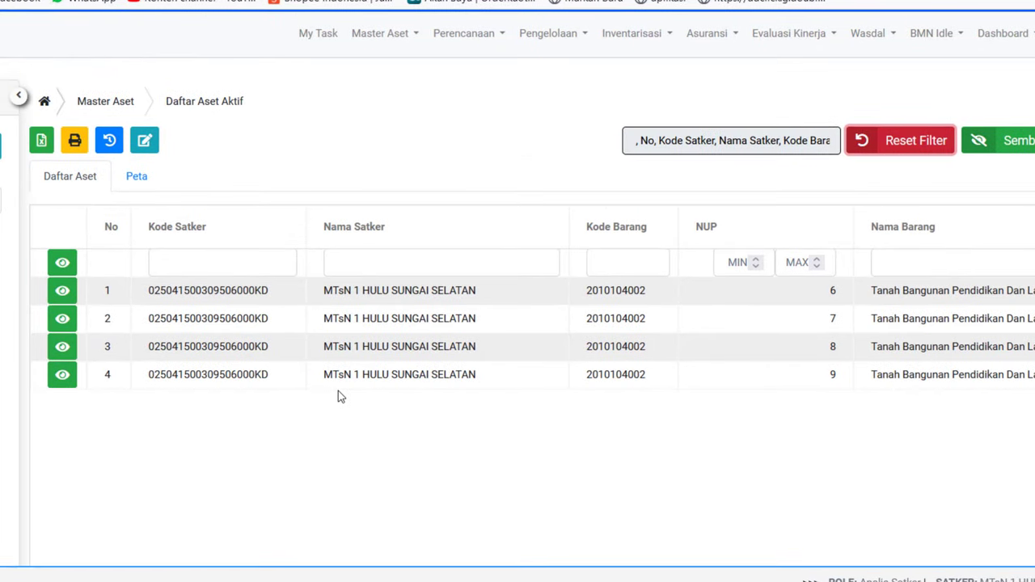
Open the details of the land asset with NUP 8 and review the buildings mapped to it under Bangunan.
click(62, 348)
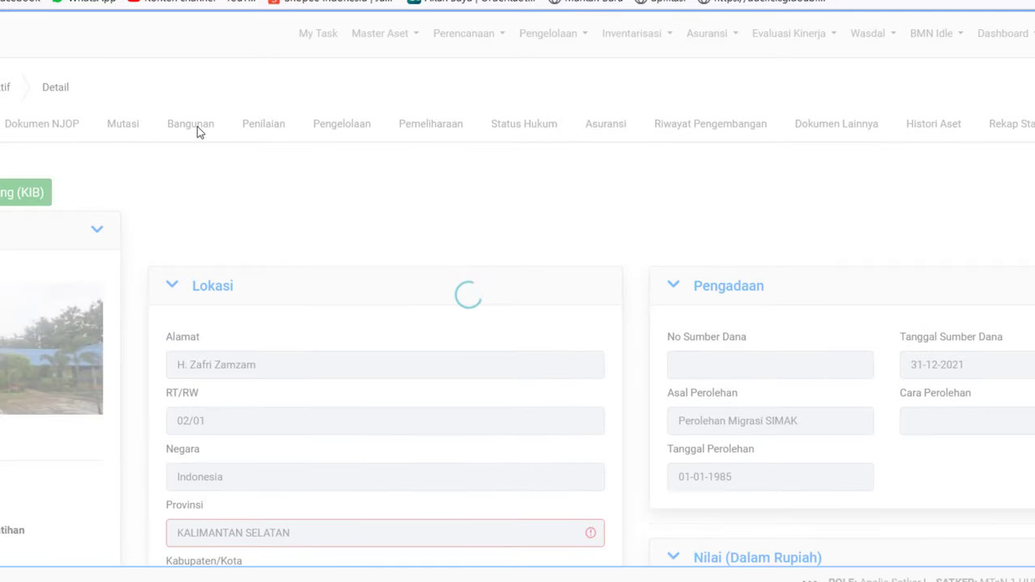
click(197, 129)
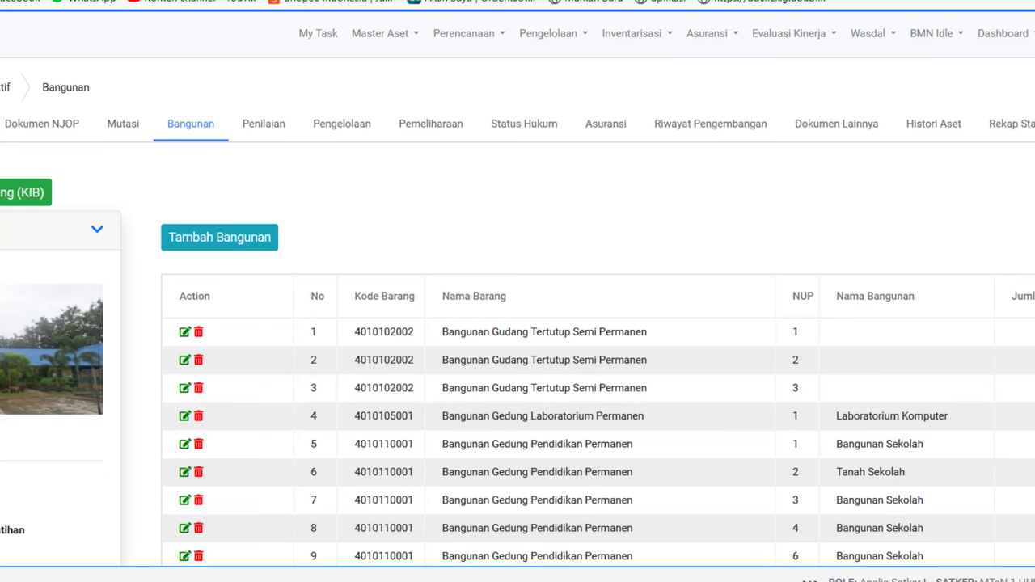
scroll(889, 421, down, 2)
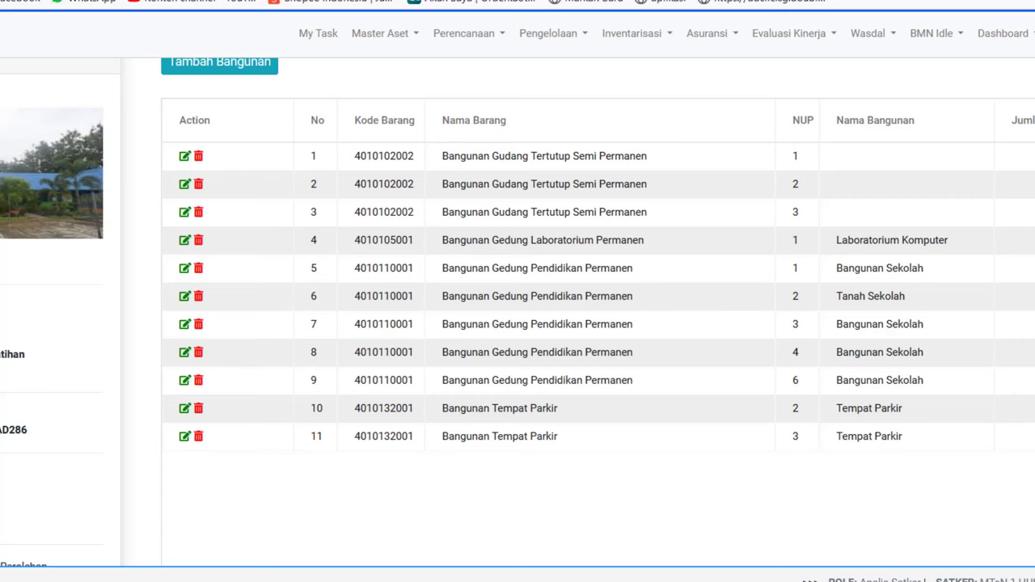
scroll(756, 65, up, 2)
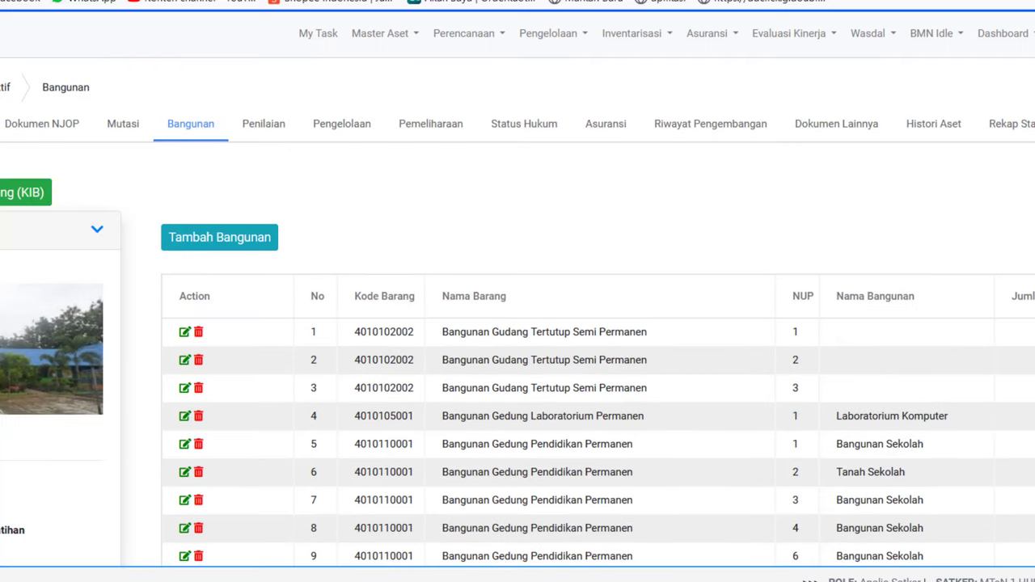
Delete the Bangunan Tempat Parkir entry with NUP 3 from the buildings mapped to the land asset.
scroll(941, 315, down, 5)
scroll(518, 307, up, 3)
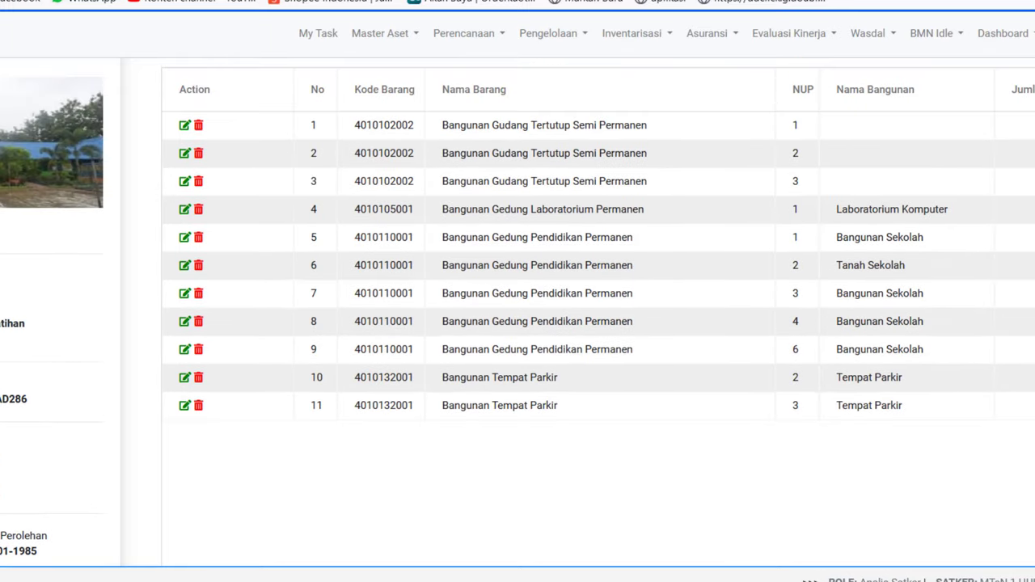
scroll(563, 289, down, 2)
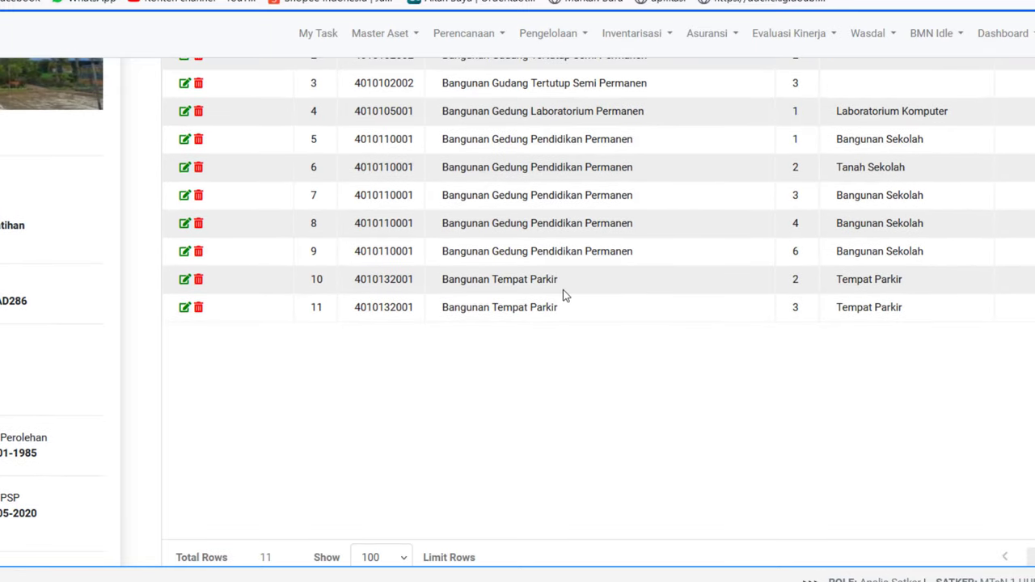
click(199, 309)
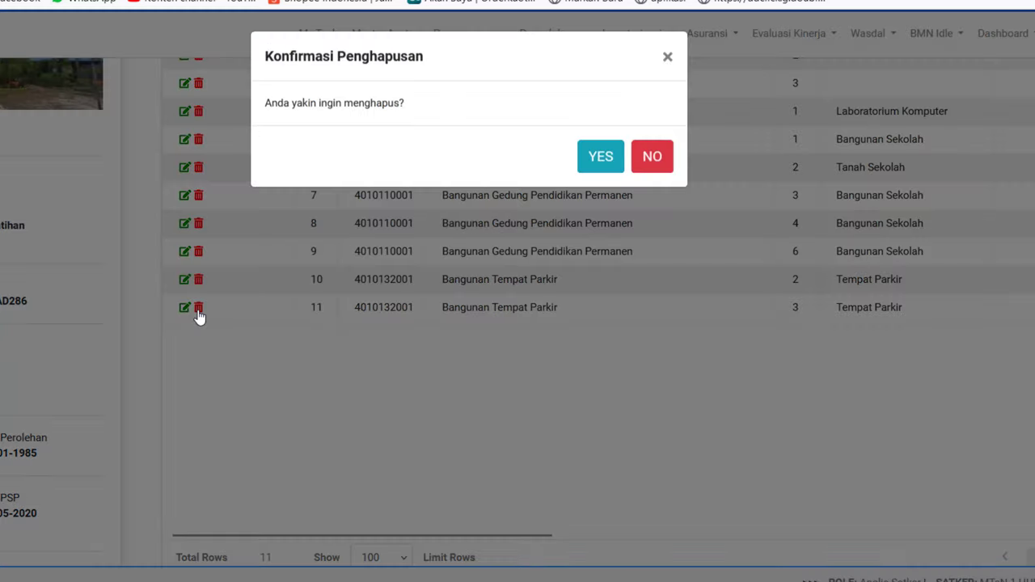
click(594, 158)
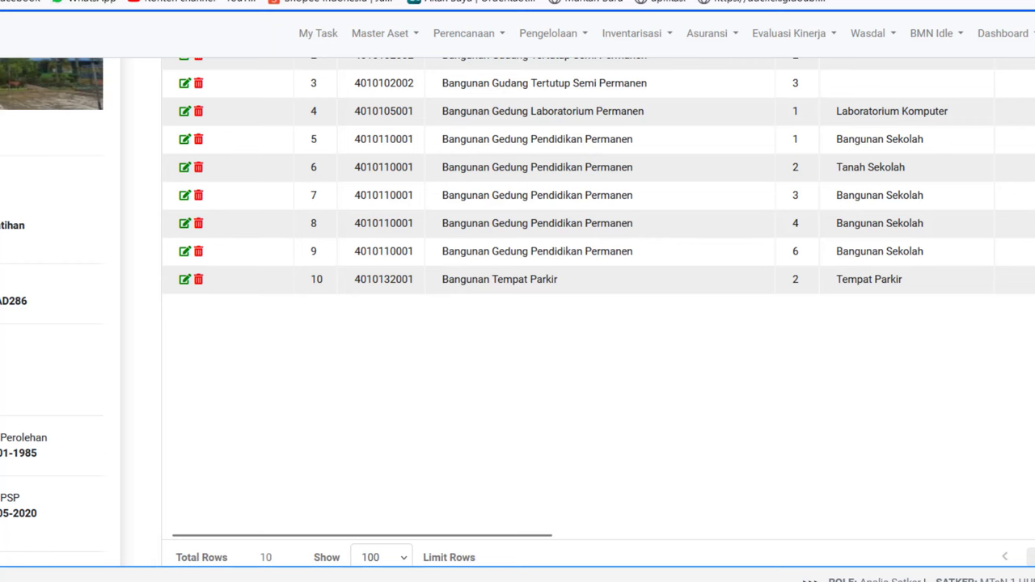
scroll(647, 150, up, 3)
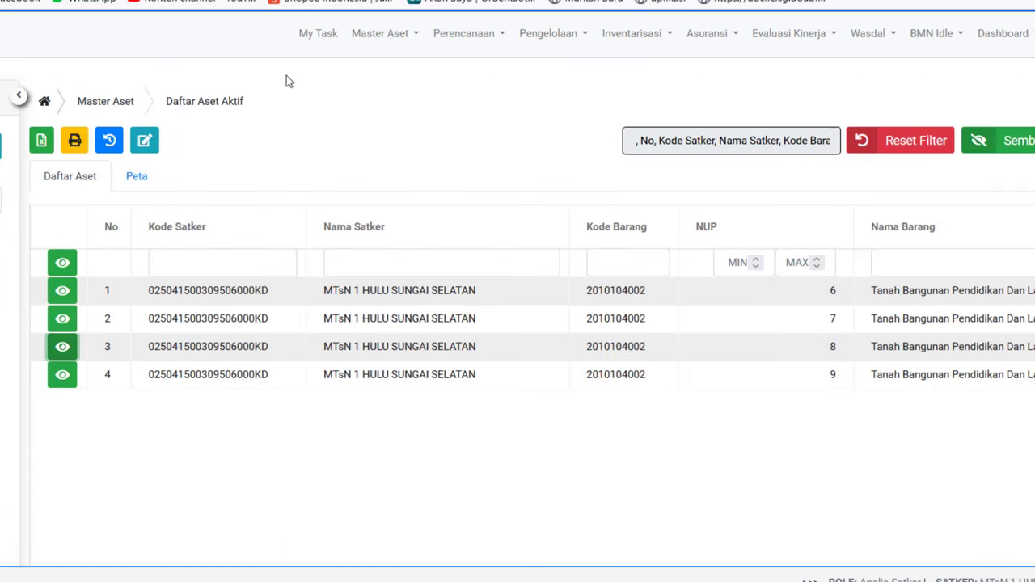
click(0, 204)
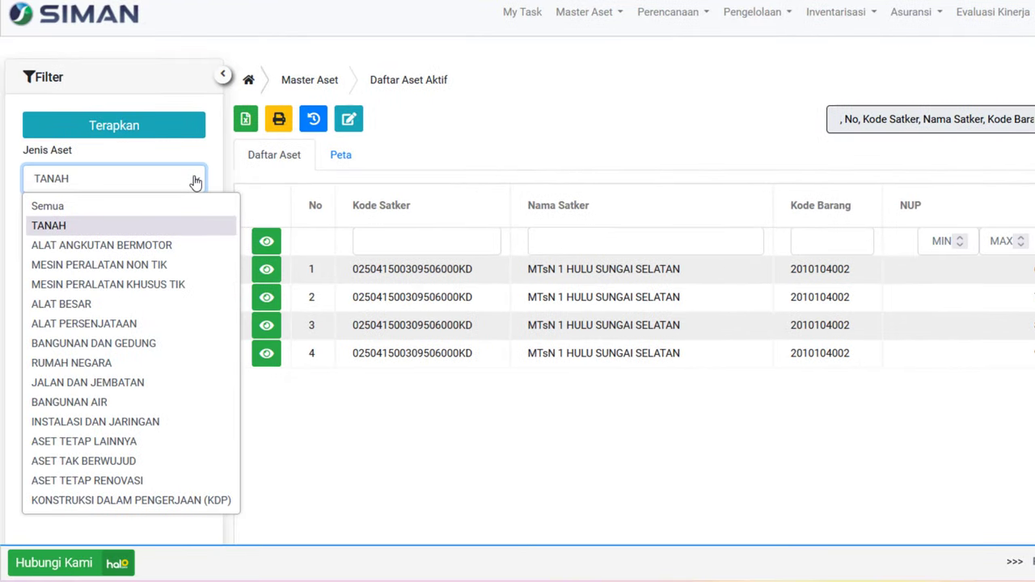
click(84, 343)
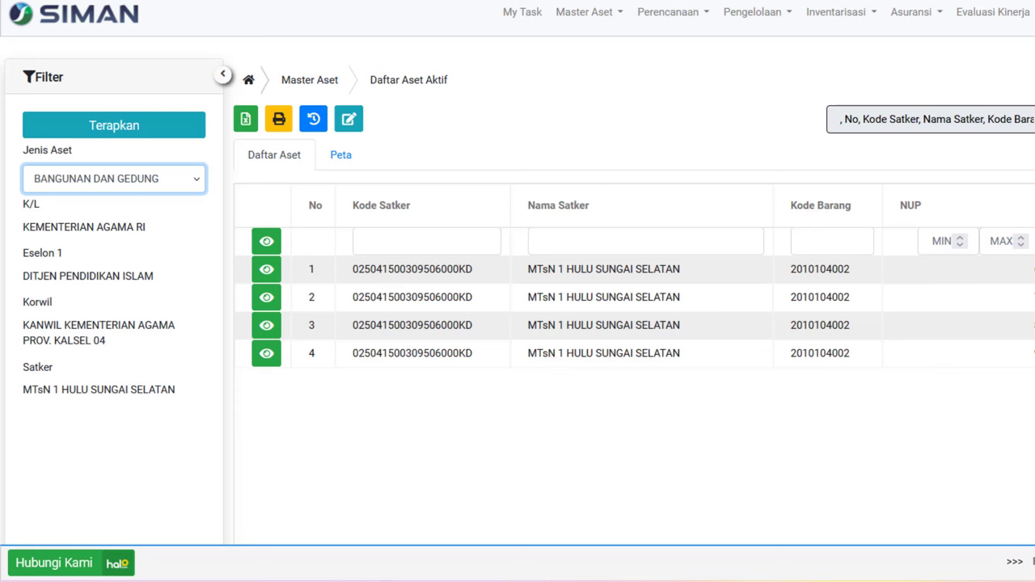
click(152, 134)
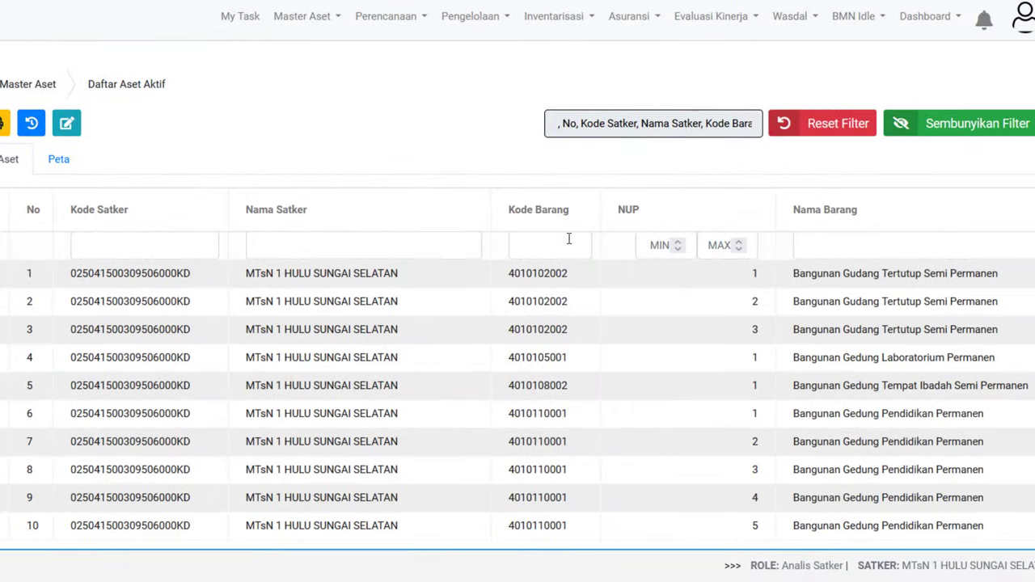
click(544, 244)
key(ctrl+v)
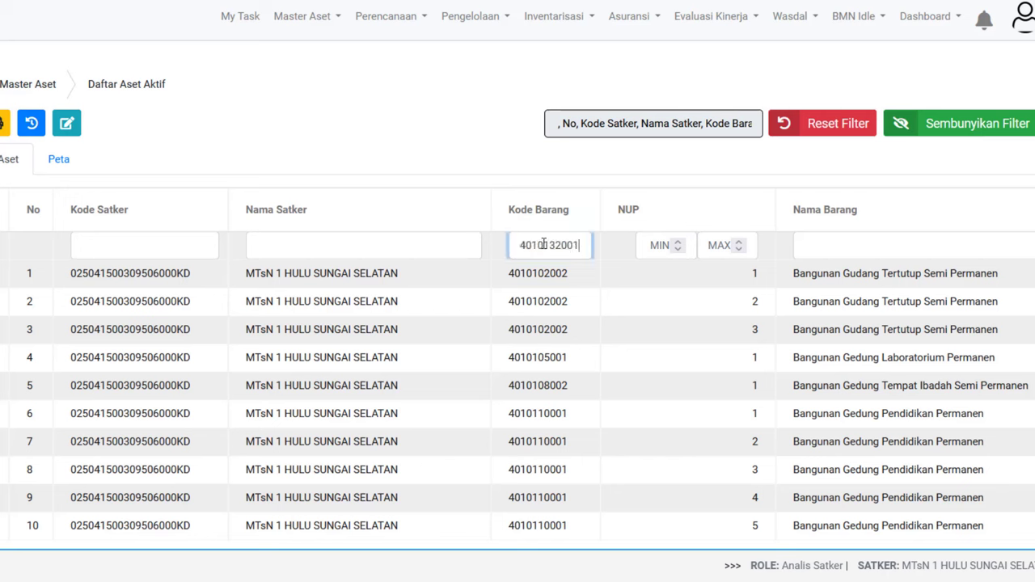
key(Return)
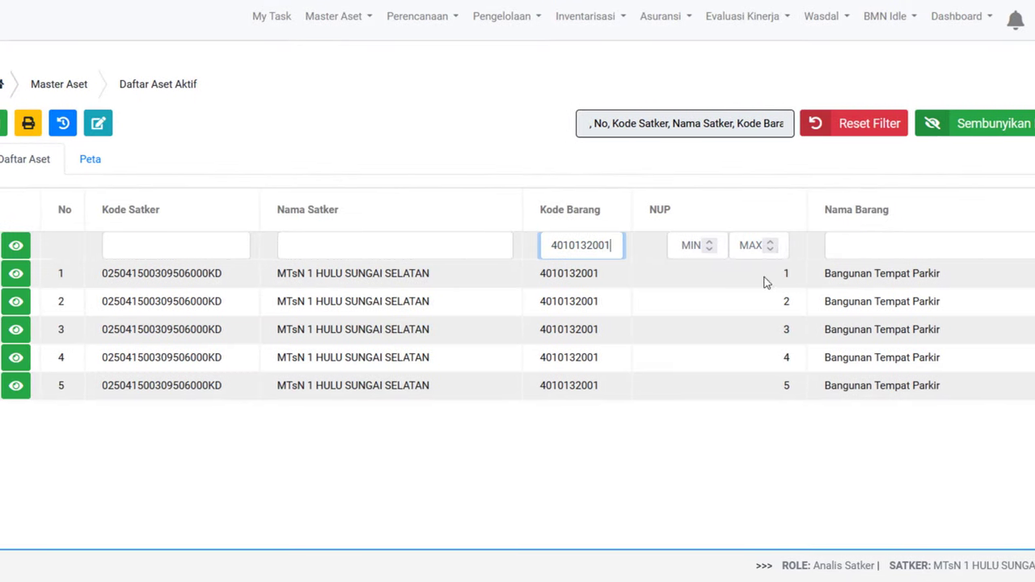
Open the parking building with NUP 3 and save floor 1 with an area of 25 as Lantai Dasar under Lantai dan Ruangan.
click(19, 331)
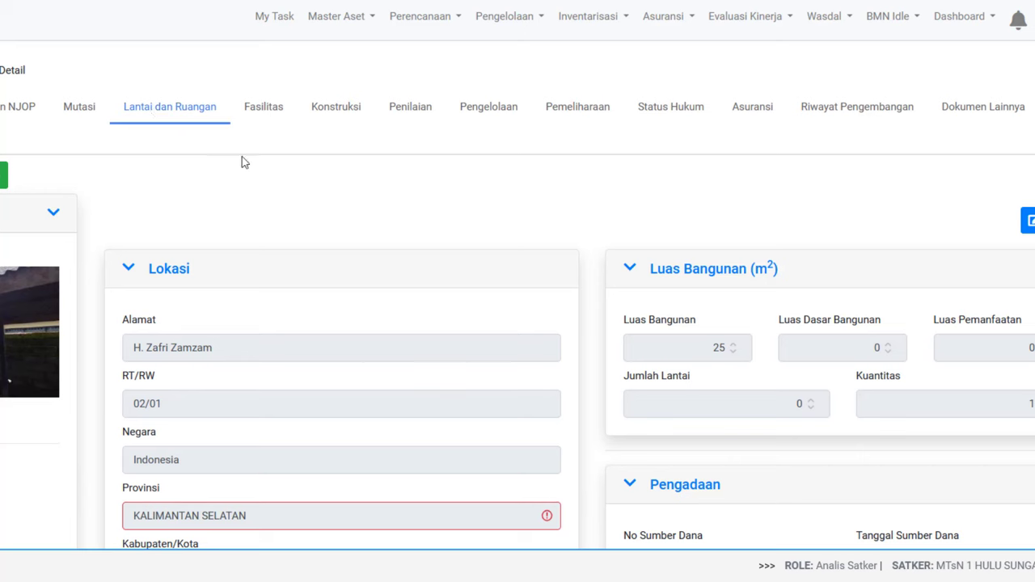
click(165, 118)
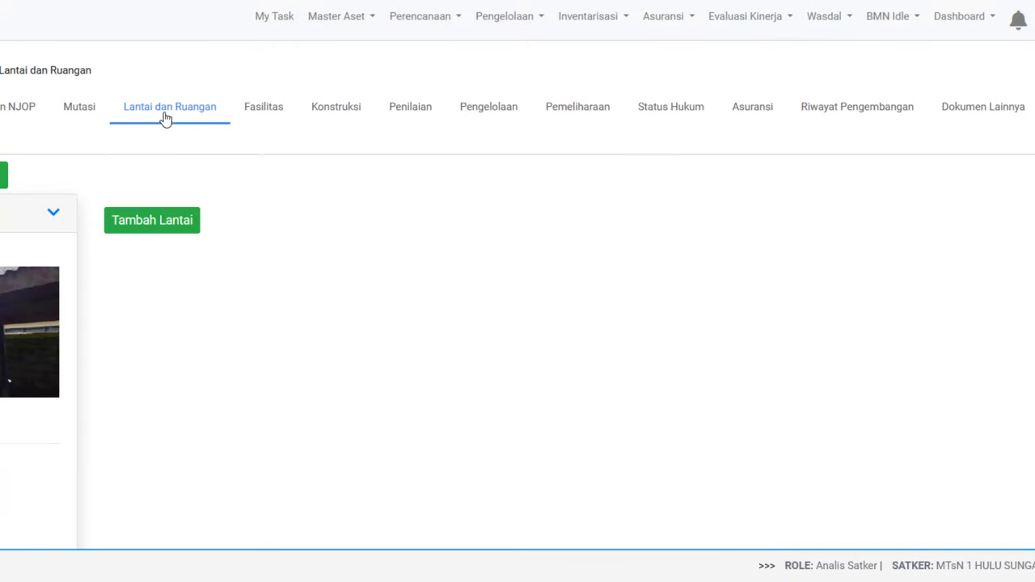
click(154, 223)
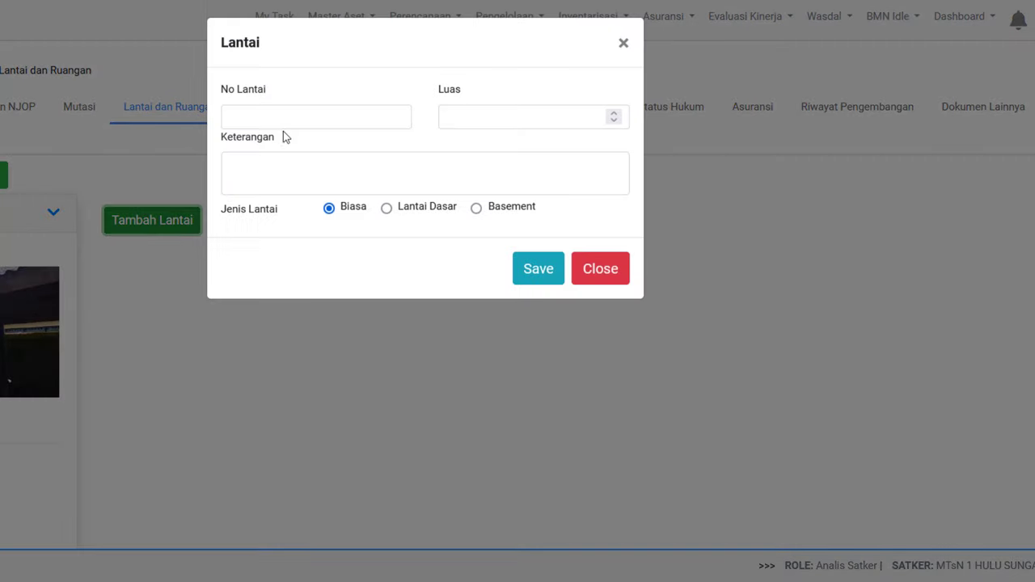
click(267, 116)
text(1)
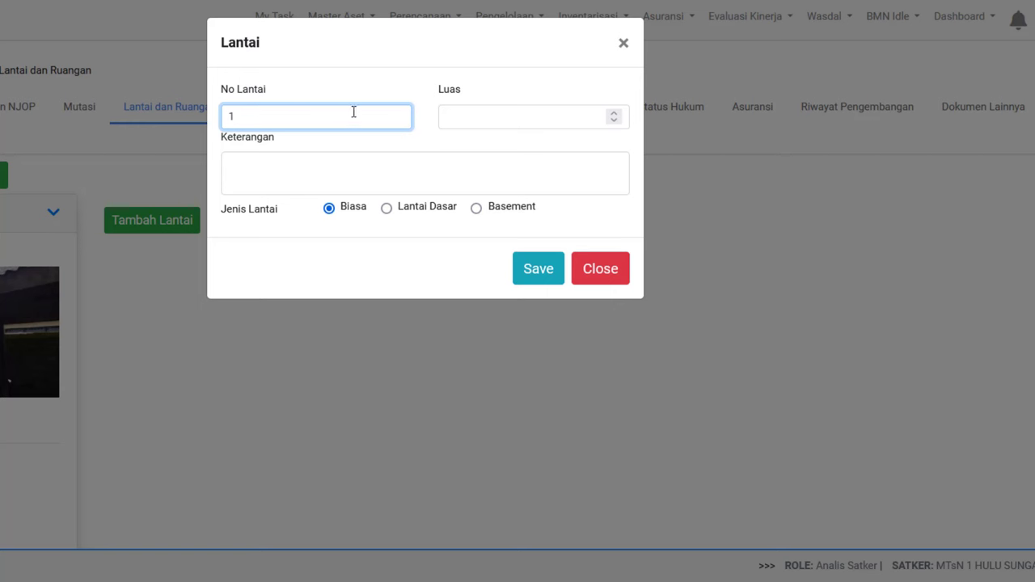
click(489, 124)
text(25)
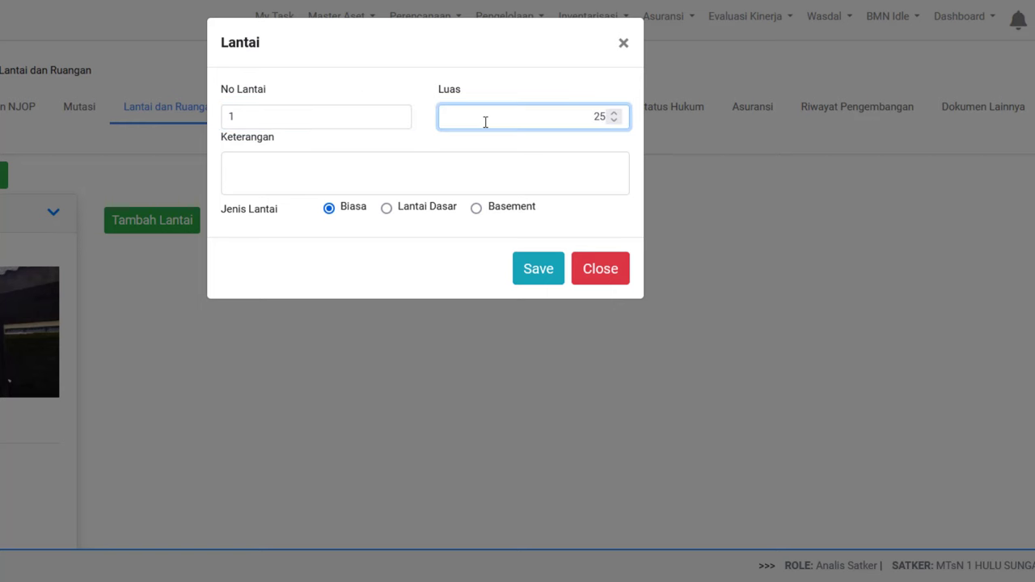
click(388, 211)
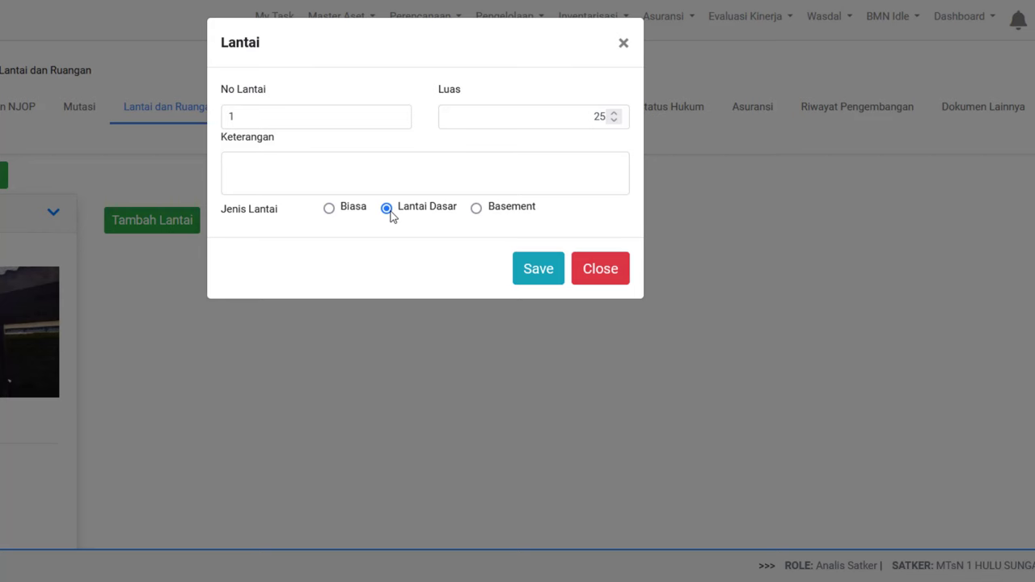
click(551, 275)
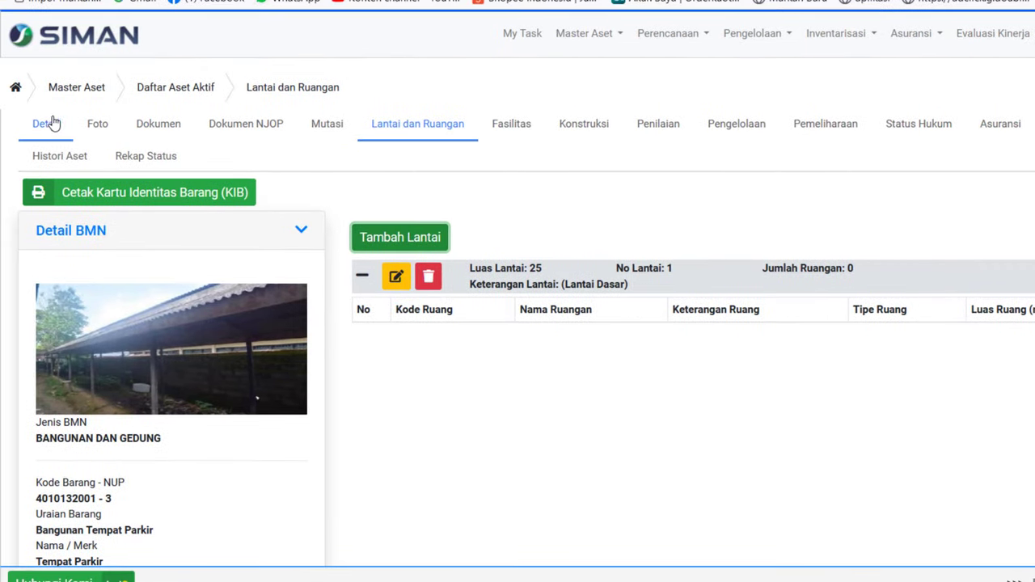
Check the Luas Bangunan values under Detail, review the Lantai Dasar option in a new floor form, and close the form without saving.
click(41, 126)
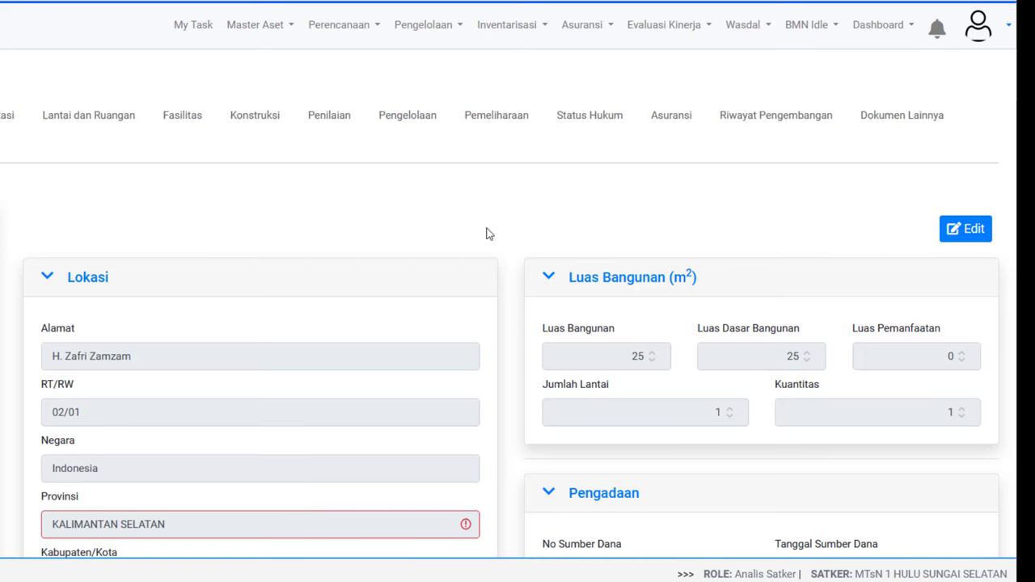
click(63, 127)
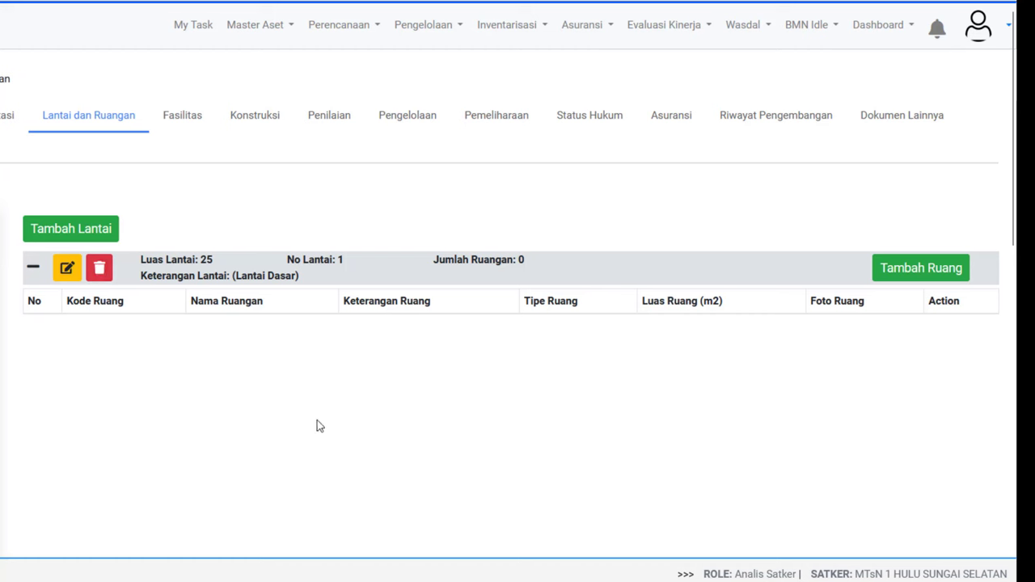
click(96, 240)
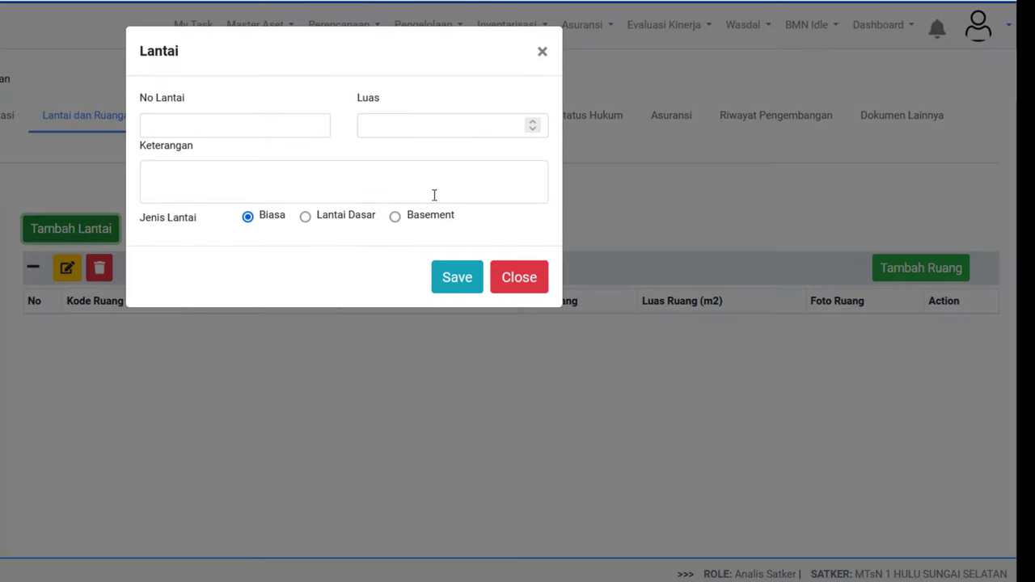
click(330, 220)
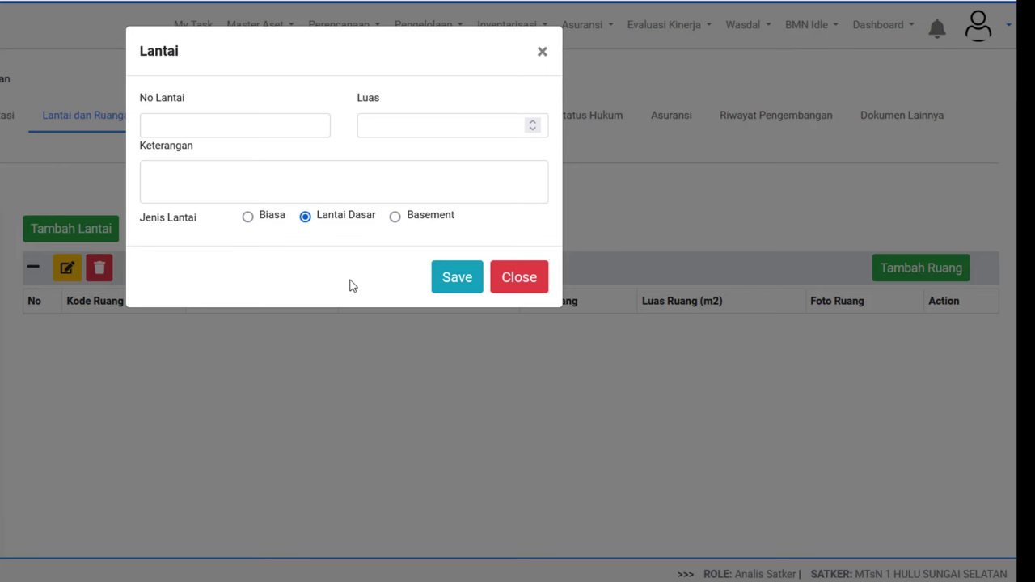
click(520, 277)
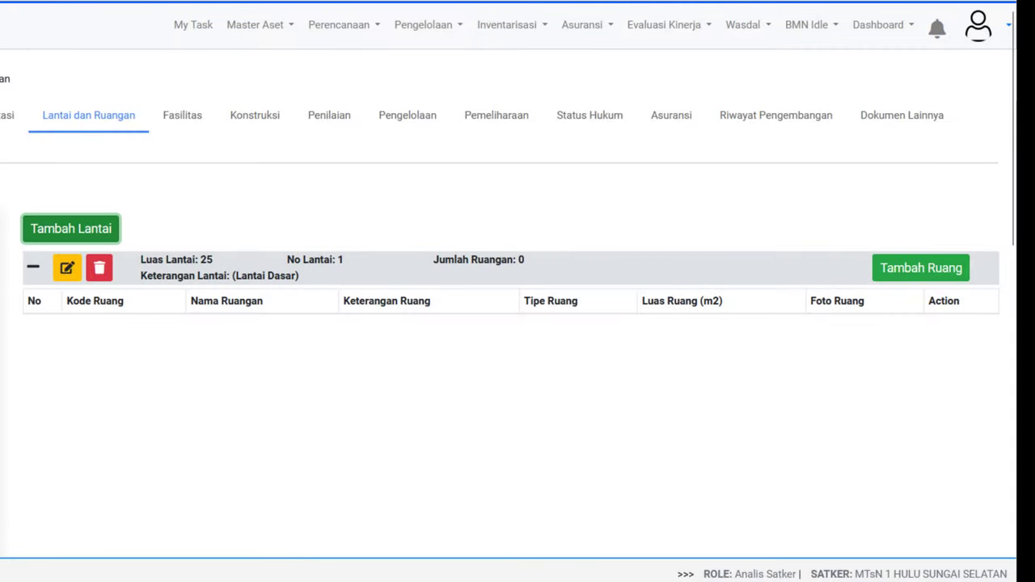